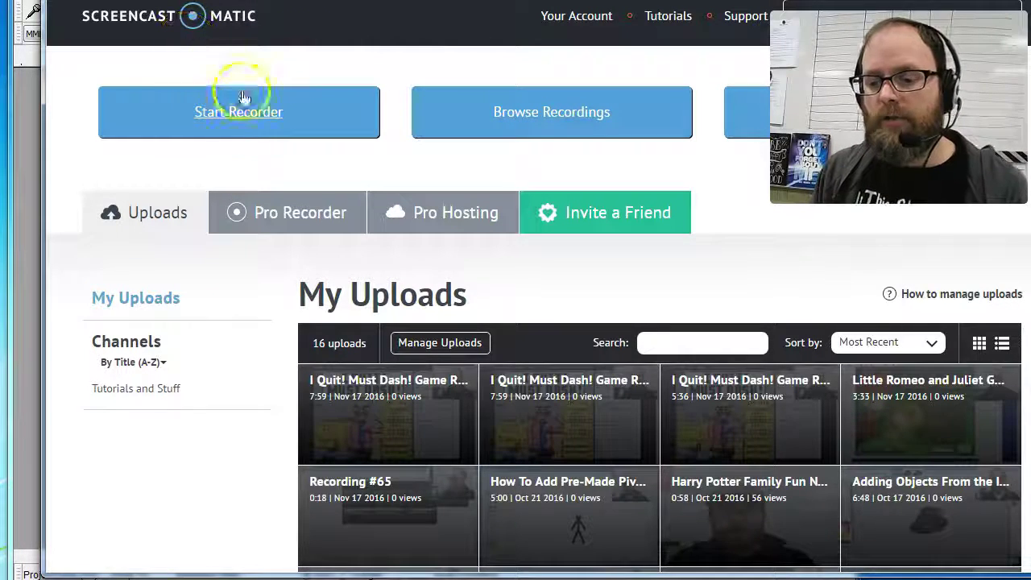
- Bring up Audacity and move its desktop shortcut toward the middle of the desktop
{"action": "left_click", "coordinate": [245, 98]}
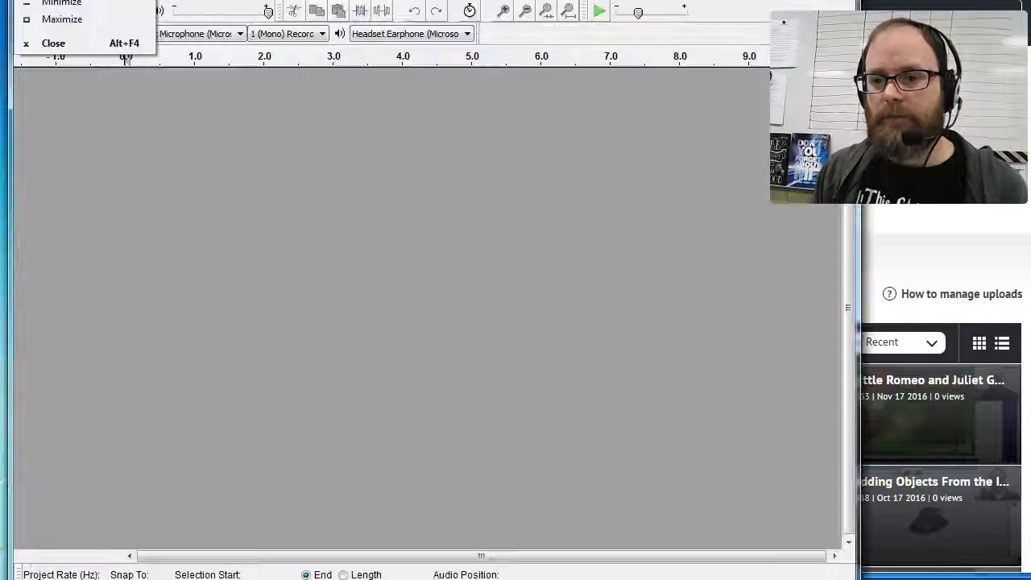
{"action": "key", "text": "m"}
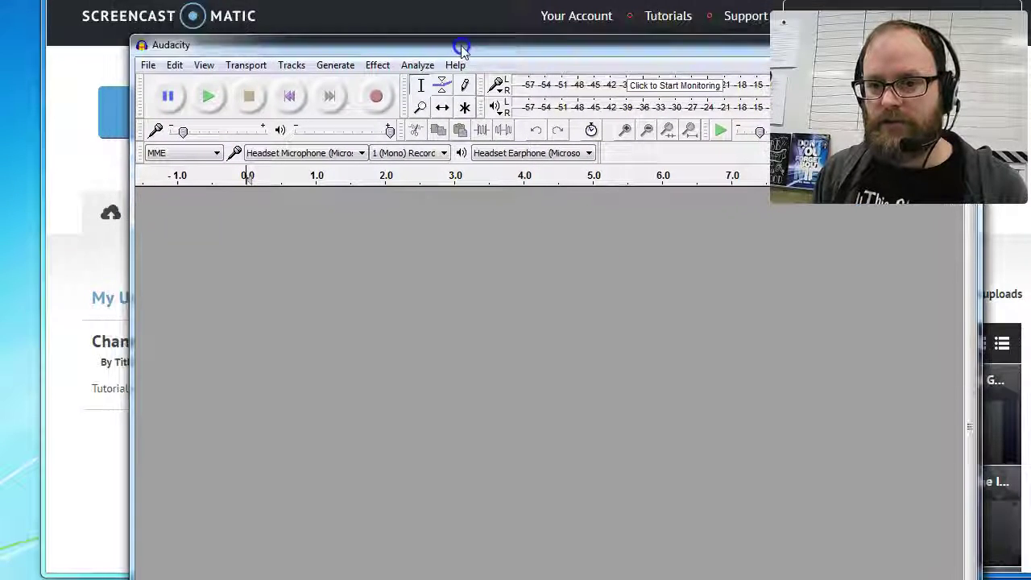
{"action": "left_click_drag", "start_coordinate": [189, 91], "coordinate": [189, 76]}
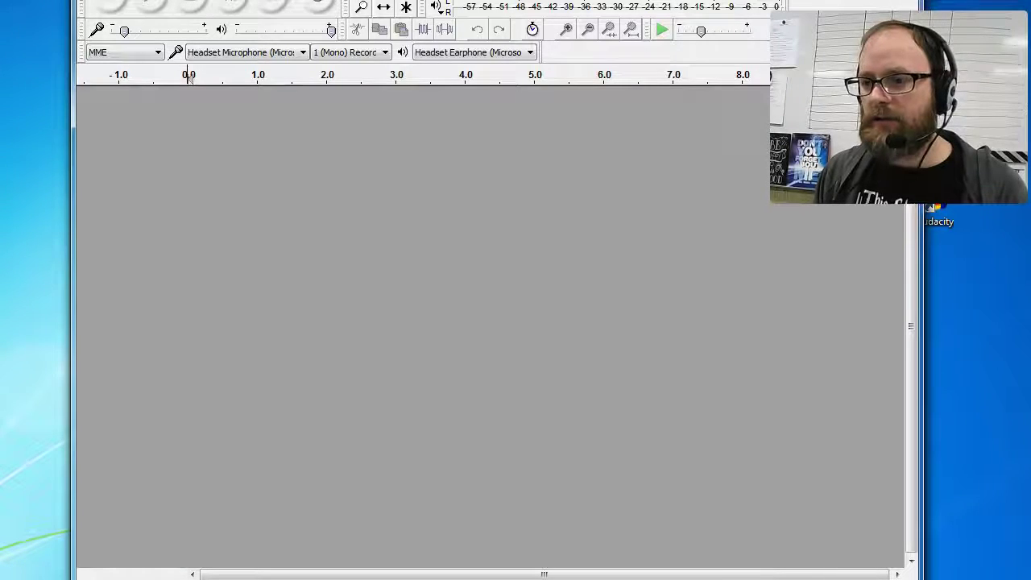
{"action": "left_click_drag", "start_coordinate": [712, 1], "coordinate": [249, 39]}
{"action": "left_click", "coordinate": [940, 216]}
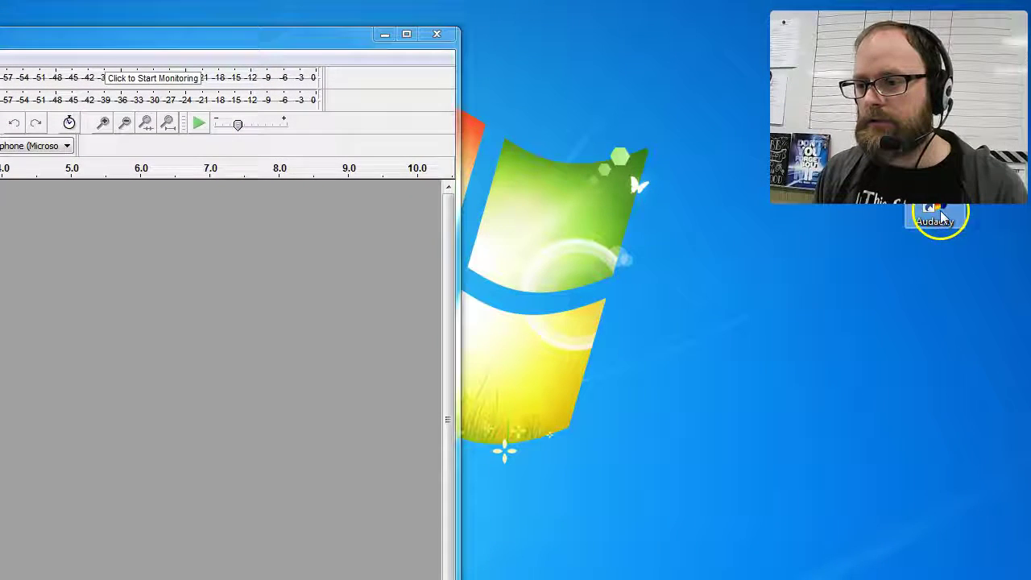
{"action": "left_click_drag", "start_coordinate": [942, 216], "coordinate": [562, 286]}
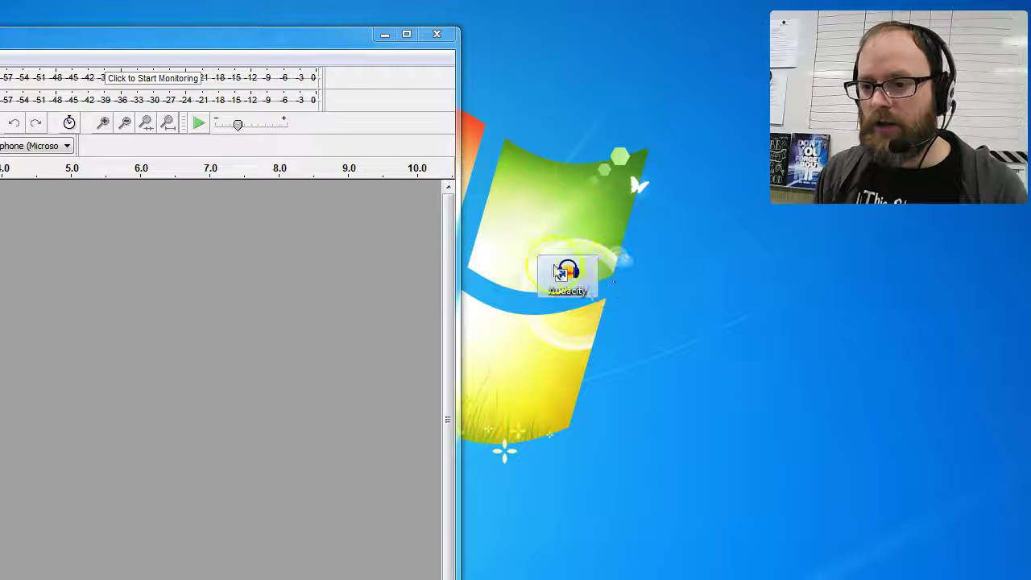
- Position the Audacity window at the top of the screen and widen it to the right edge
{"action": "left_click_drag", "start_coordinate": [309, 48], "coordinate": [676, 12]}
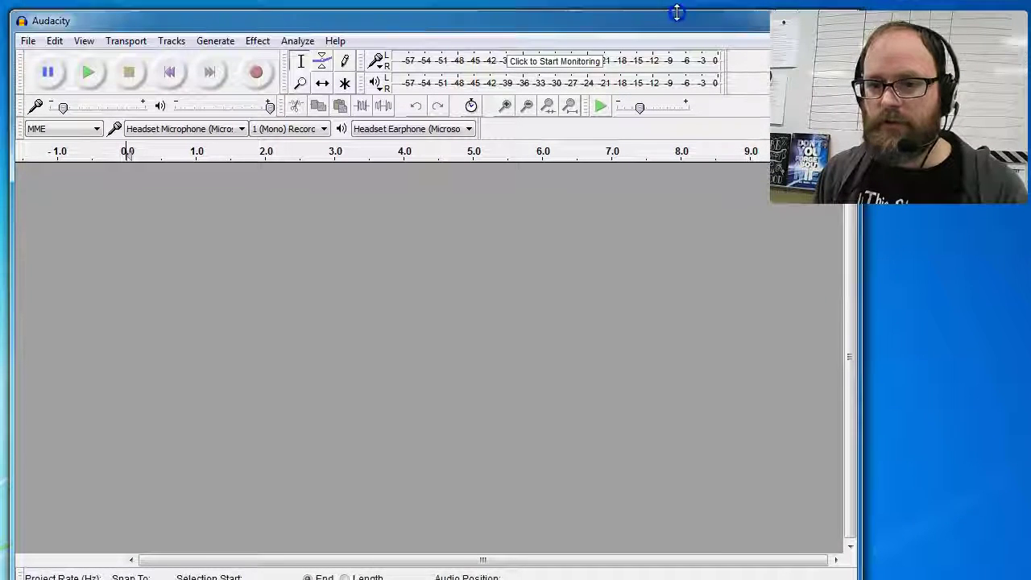
{"action": "left_click_drag", "start_coordinate": [468, 28], "coordinate": [466, 15]}
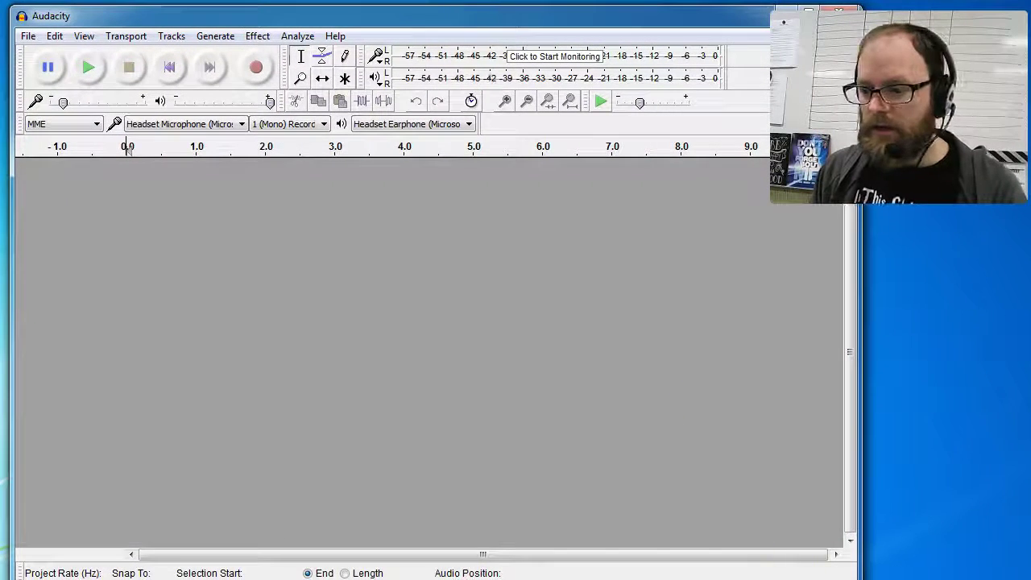
{"action": "left_click_drag", "start_coordinate": [861, 105], "coordinate": [1020, 105]}
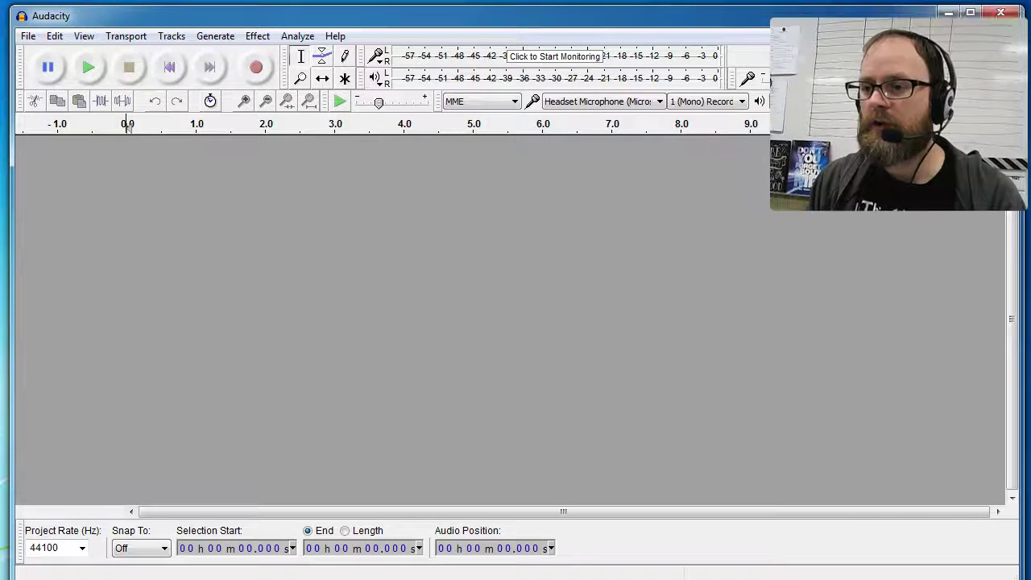
{"action": "left_click", "coordinate": [658, 102]}
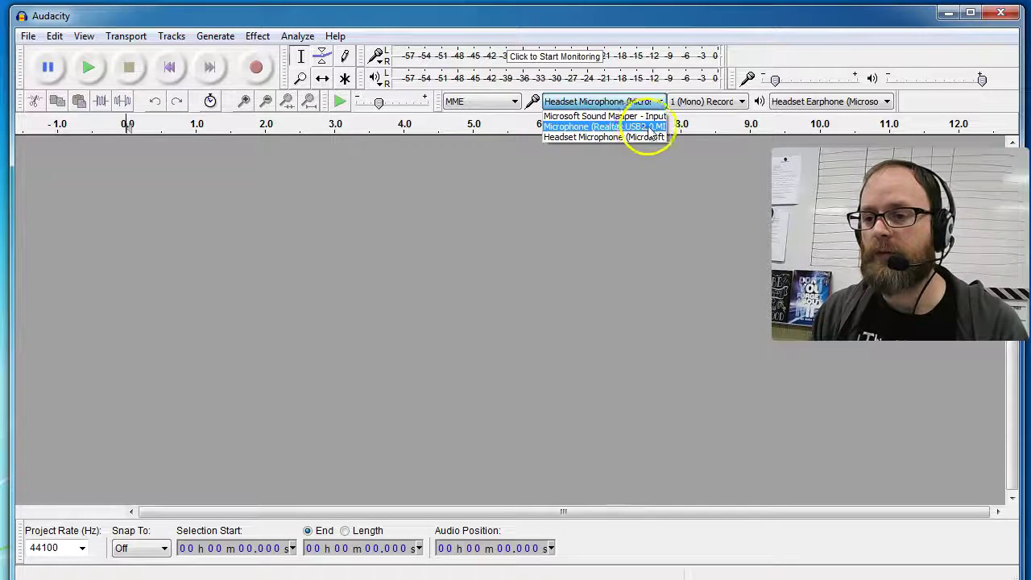
{"action": "left_click", "coordinate": [609, 139]}
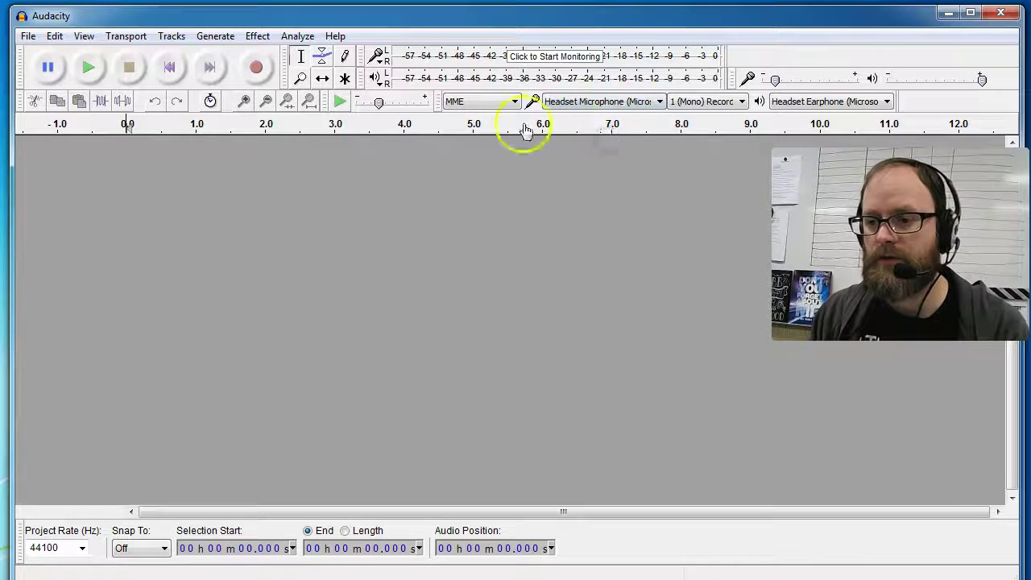
{"action": "left_click", "coordinate": [741, 101]}
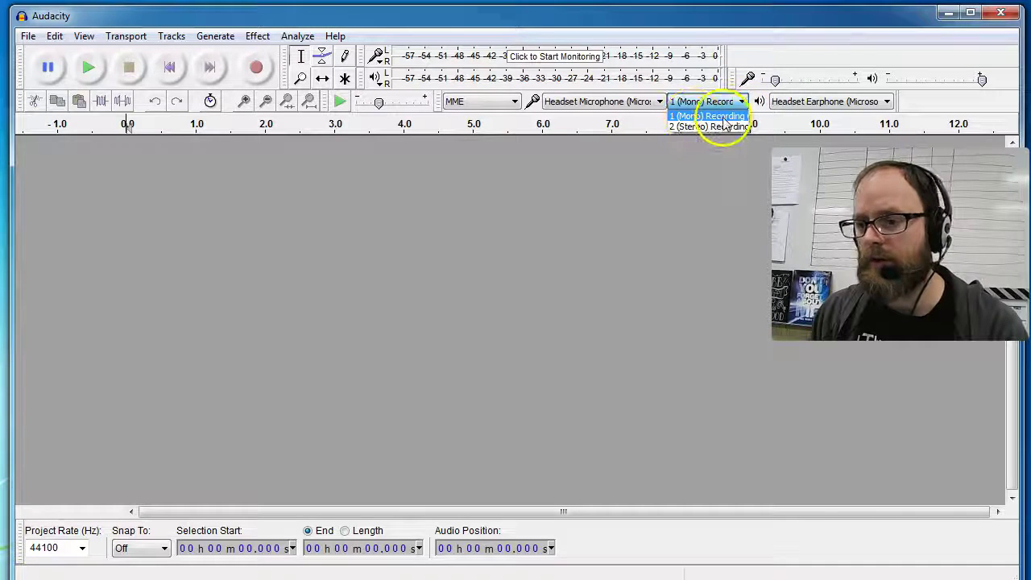
{"action": "left_click", "coordinate": [722, 118]}
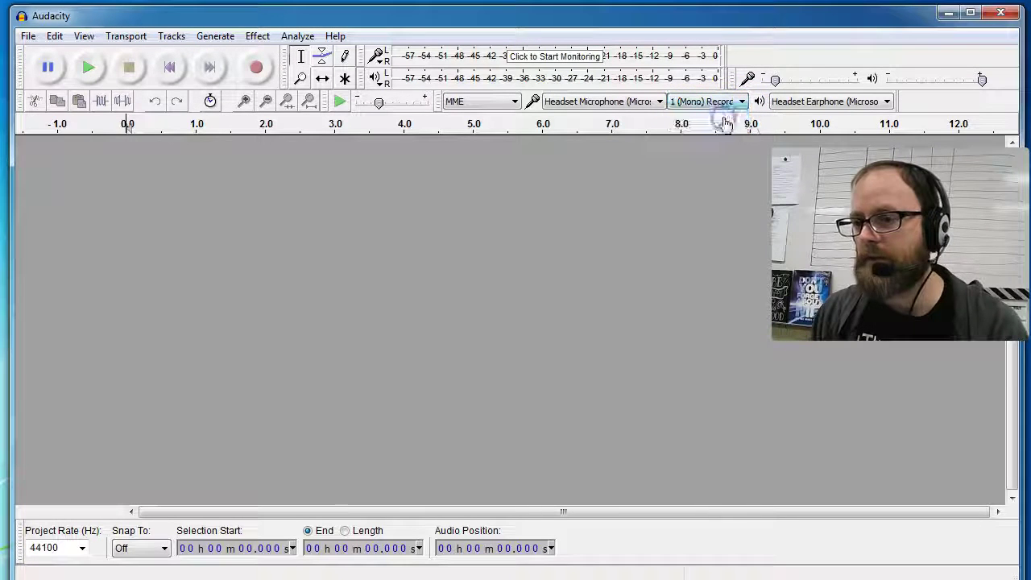
{"action": "left_click", "coordinate": [890, 107]}
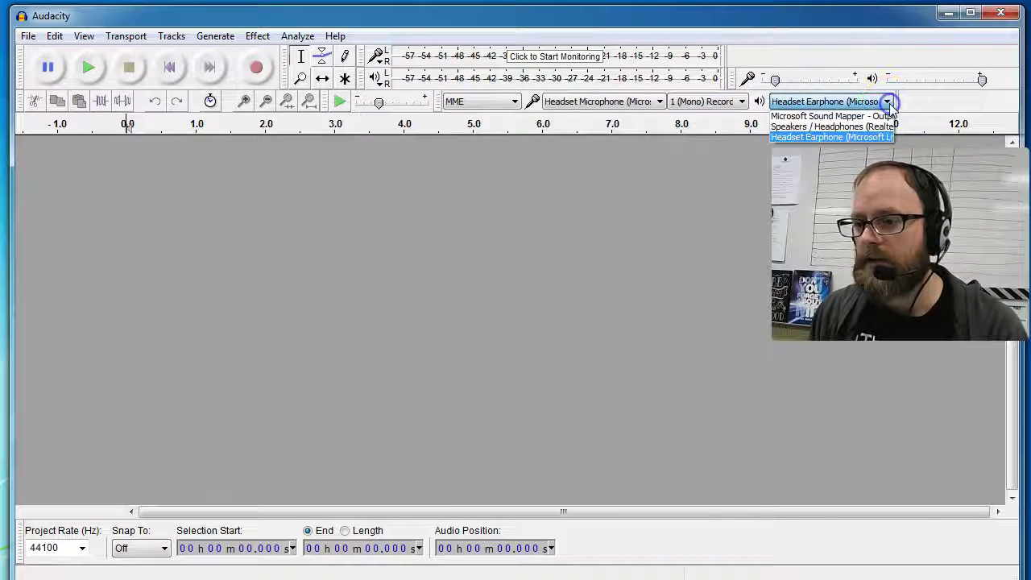
{"action": "left_click", "coordinate": [854, 138]}
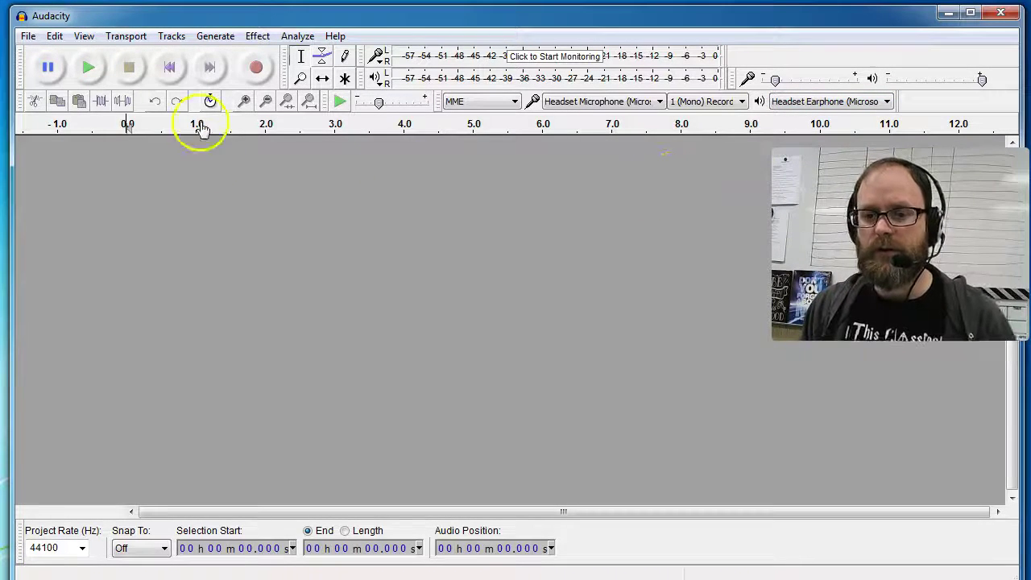
- Record about 28 seconds of spoken narration into a mono track, lowering the recording volume slightly
{"action": "left_click", "coordinate": [257, 67]}
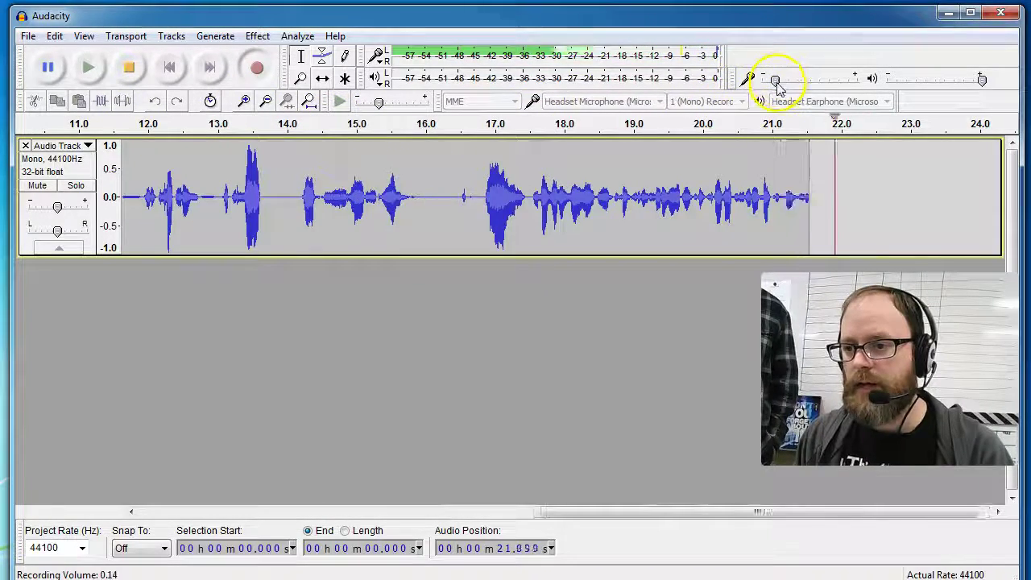
{"action": "left_click_drag", "start_coordinate": [775, 81], "coordinate": [771, 82]}
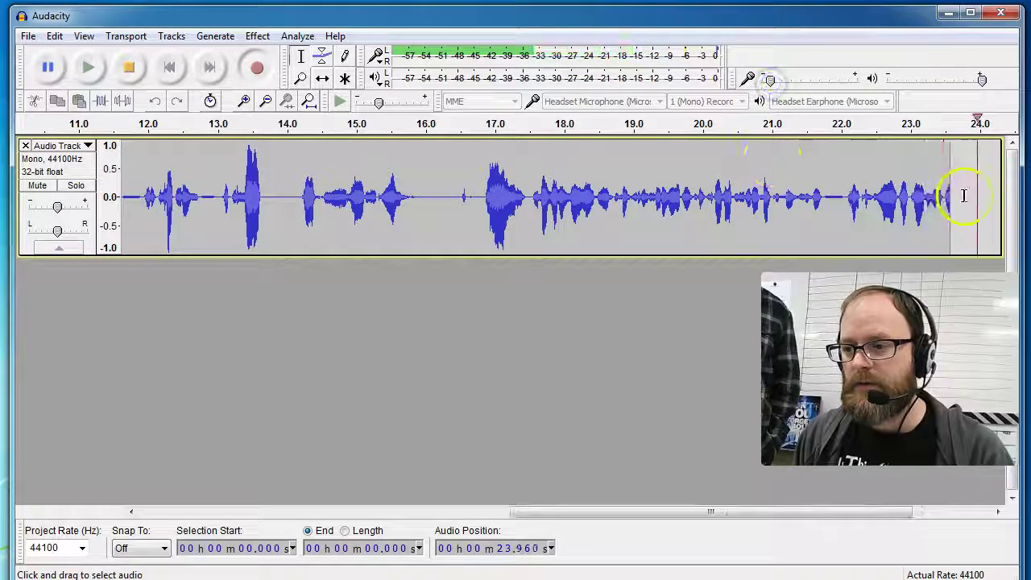
{"action": "left_click", "coordinate": [673, 202]}
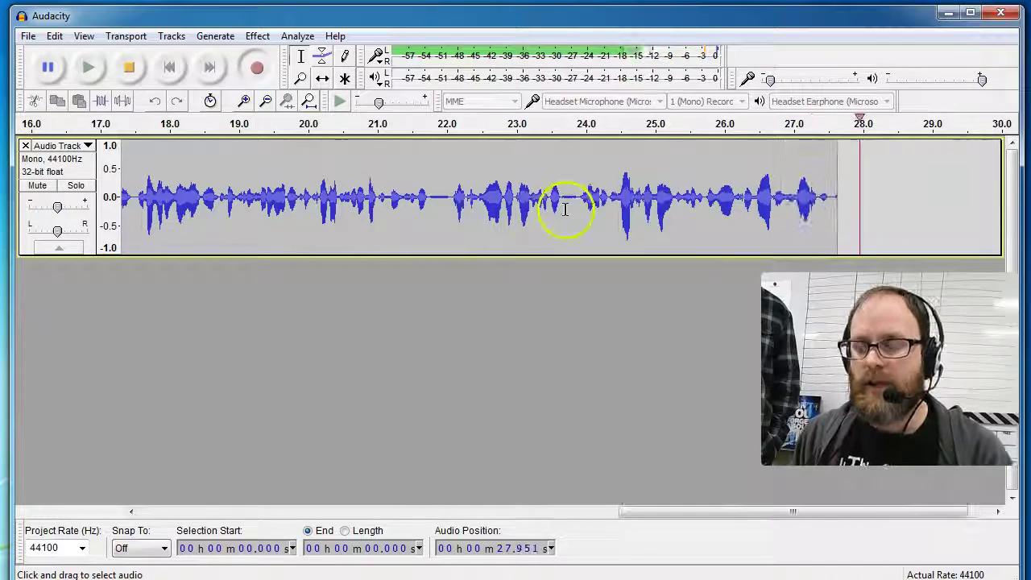
- Stop the recording and play back the take from 22.07 seconds
{"action": "left_click", "coordinate": [128, 68]}
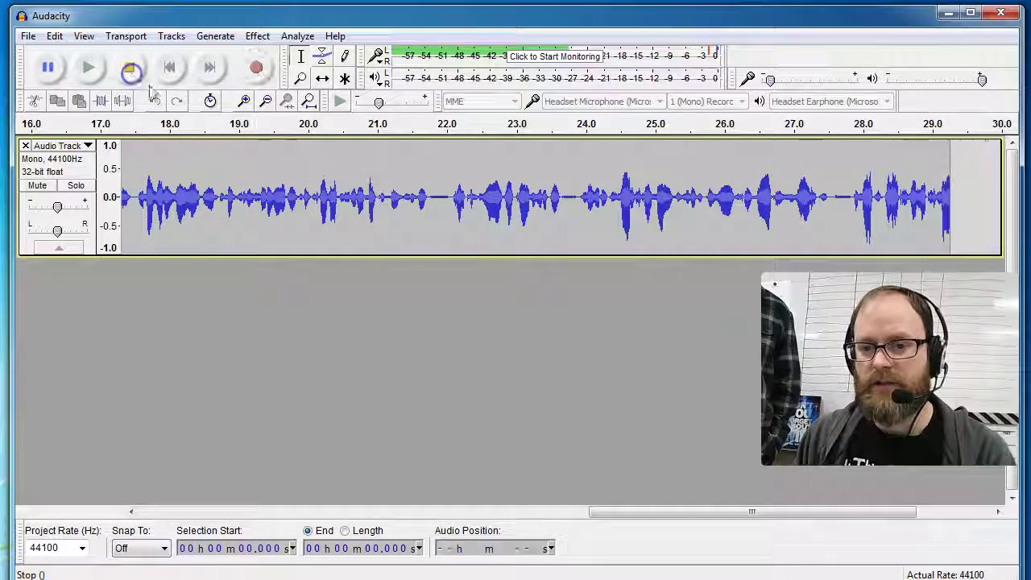
{"action": "left_click", "coordinate": [452, 201]}
{"action": "key", "text": "space"}
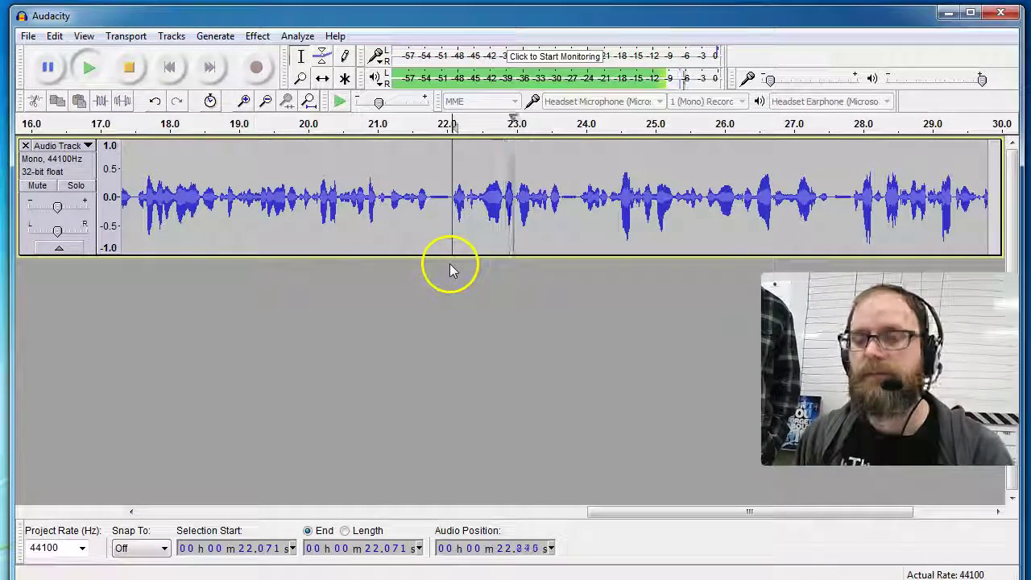
{"action": "left_click", "coordinate": [129, 67]}
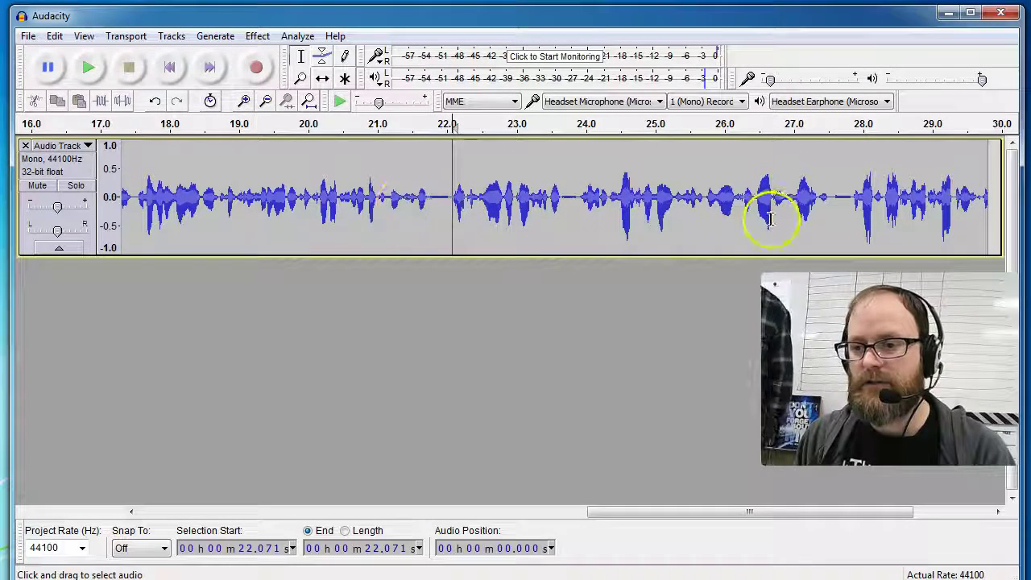
- Select the passage from 23.951 to 27.562 seconds in the waveform
{"action": "left_click_drag", "start_coordinate": [580, 198], "coordinate": [832, 203]}
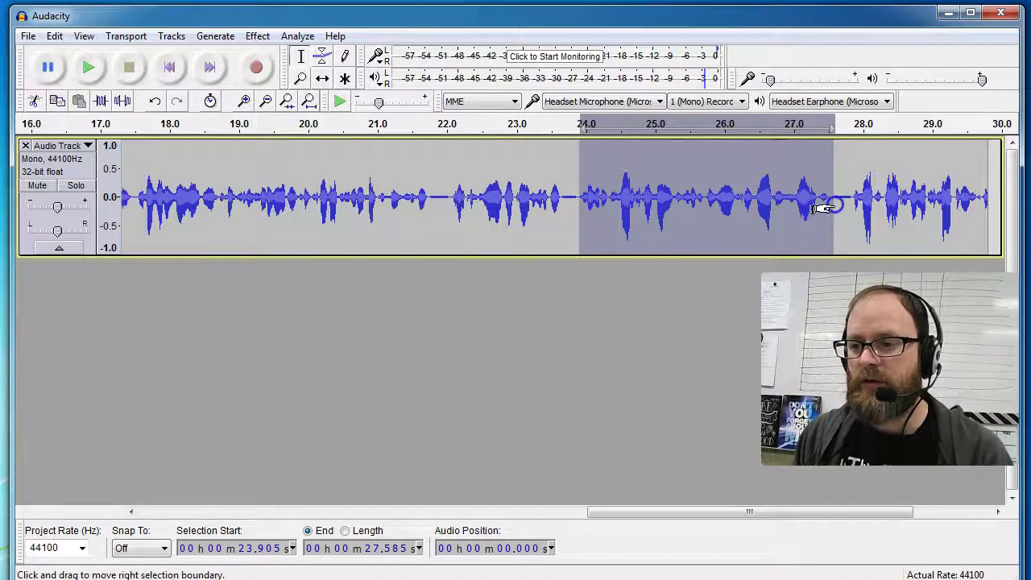
{"action": "left_click", "coordinate": [589, 207]}
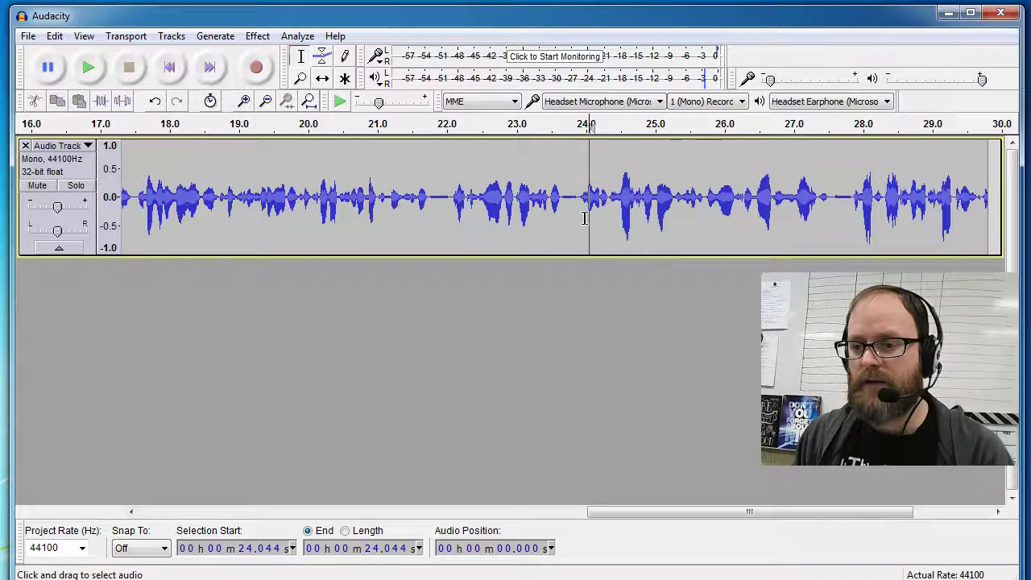
{"action": "left_click_drag", "start_coordinate": [582, 217], "coordinate": [833, 221]}
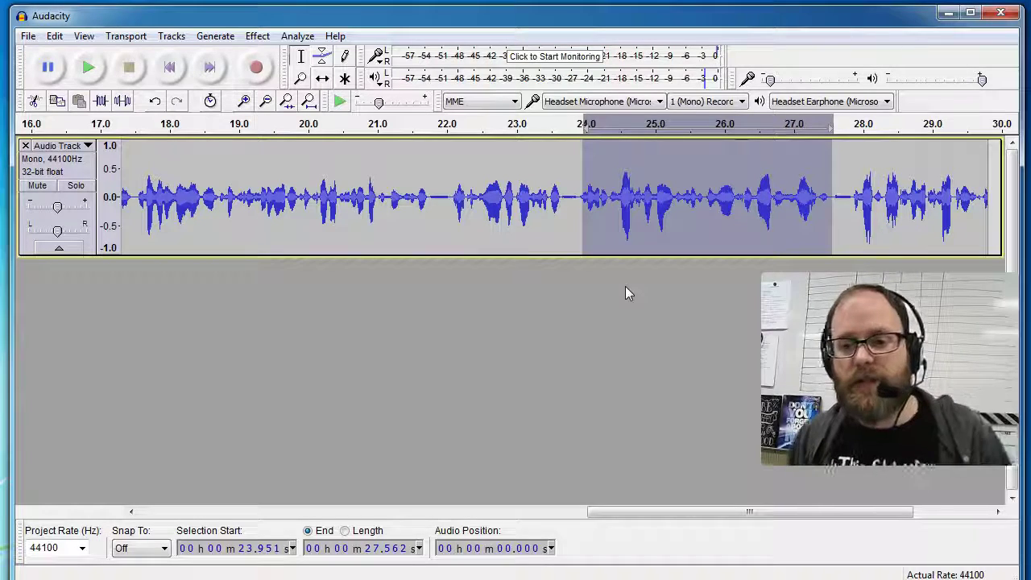
{"action": "left_click", "coordinate": [411, 308]}
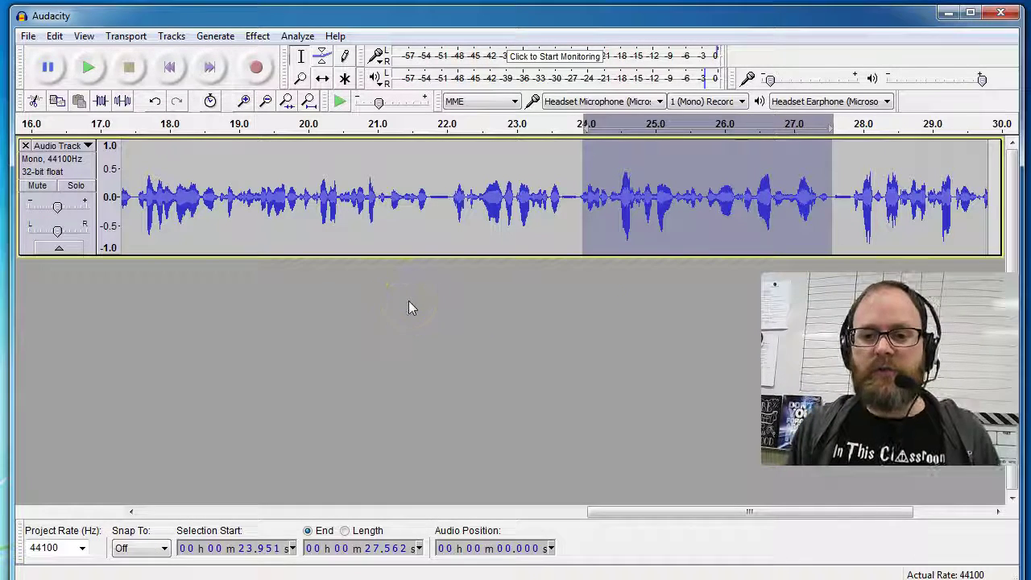
{"action": "left_click", "coordinate": [406, 305]}
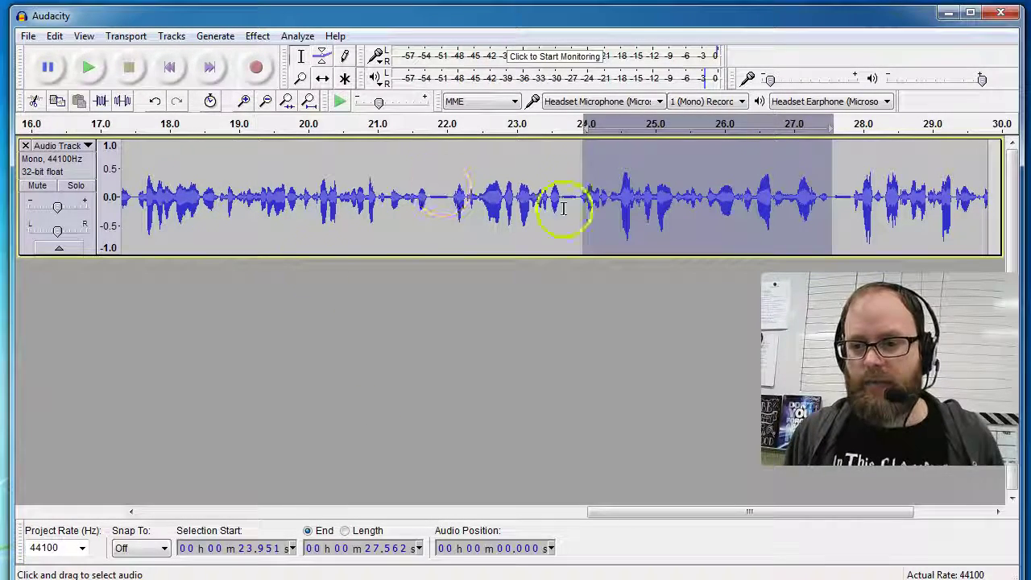
- Export the selected audio with WAV 16-bit PCM as the file format
{"action": "left_click", "coordinate": [28, 37]}
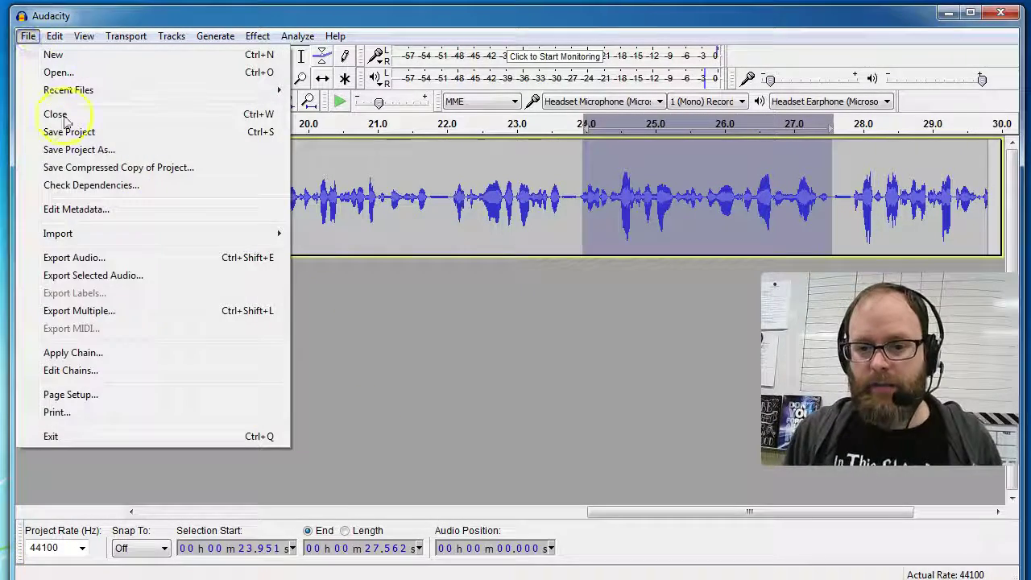
{"action": "left_click", "coordinate": [113, 274]}
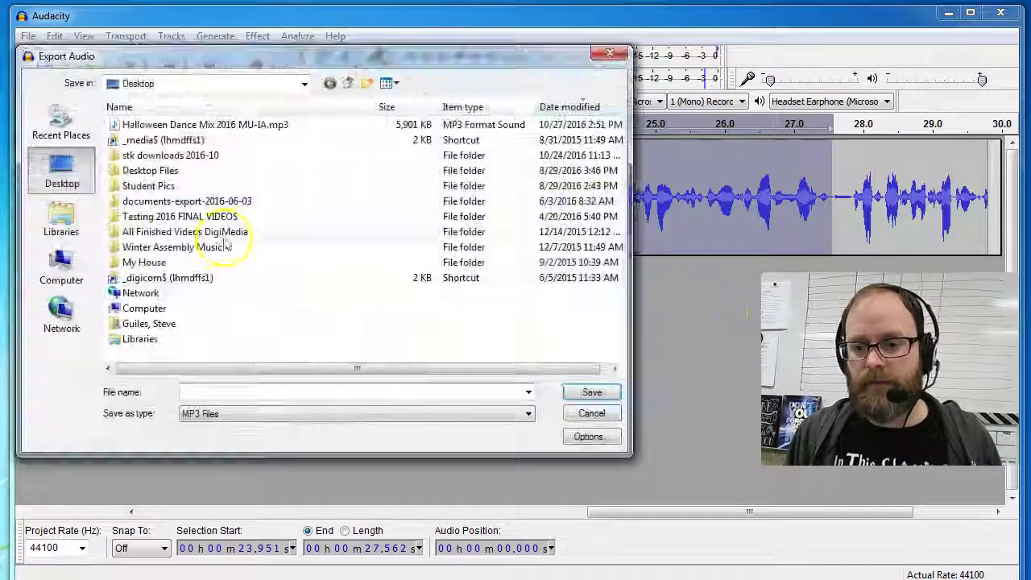
{"action": "left_click", "coordinate": [528, 413]}
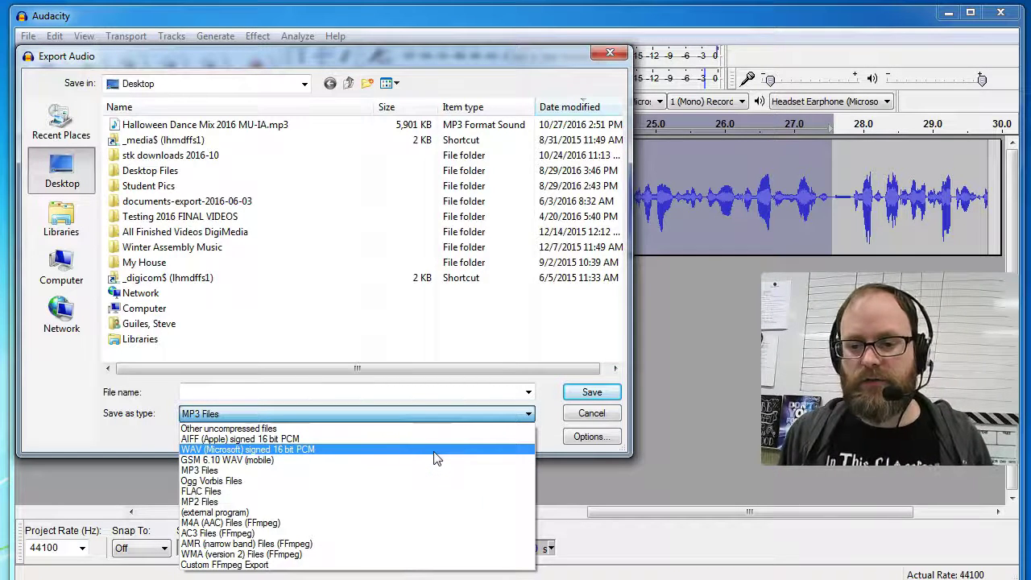
{"action": "left_click", "coordinate": [435, 457]}
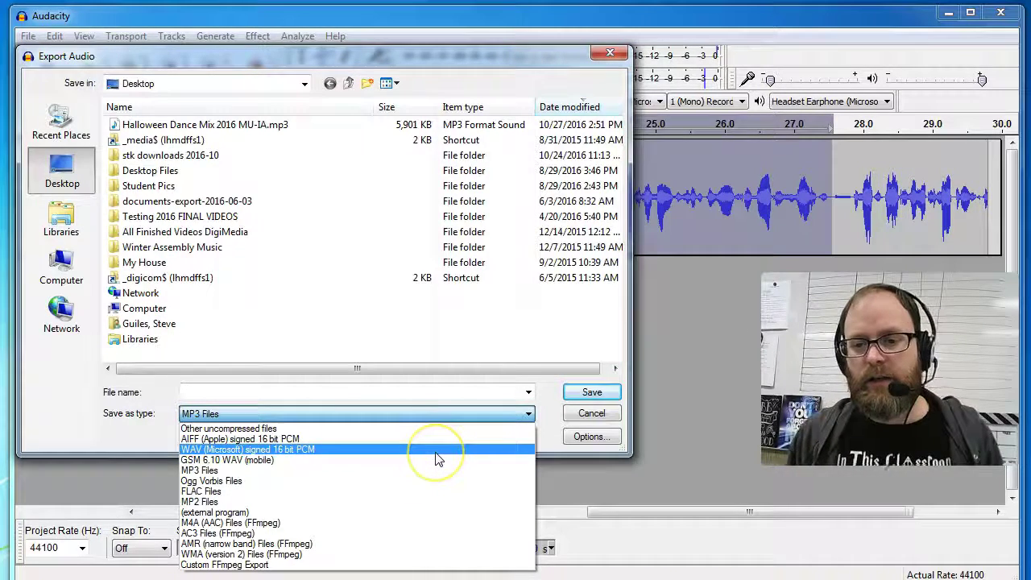
{"action": "left_click", "coordinate": [435, 457]}
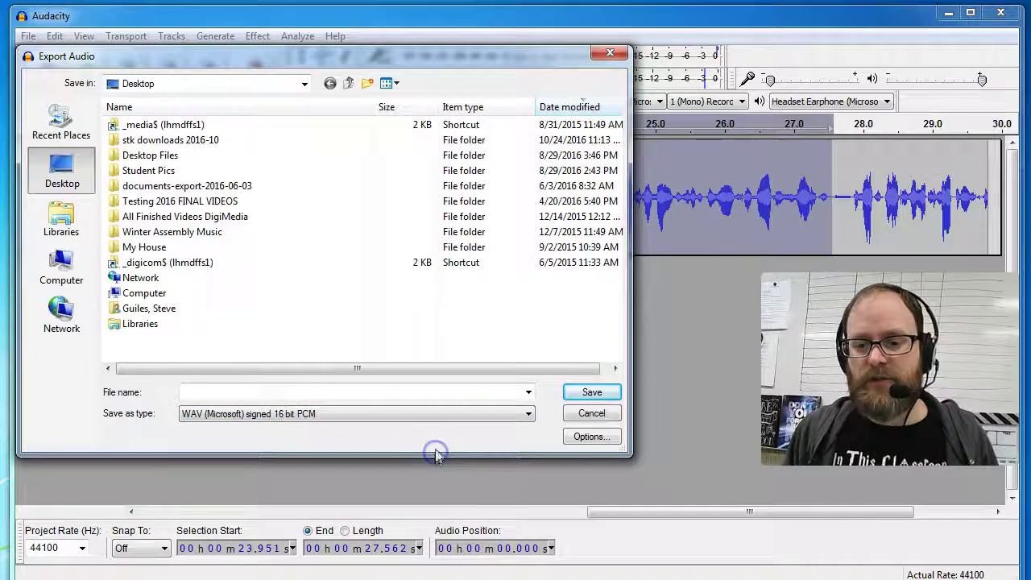
- Save the export as 'Me Talking' in Period 1 > Pivot 2016 and accept the metadata
{"action": "left_click", "coordinate": [61, 269]}
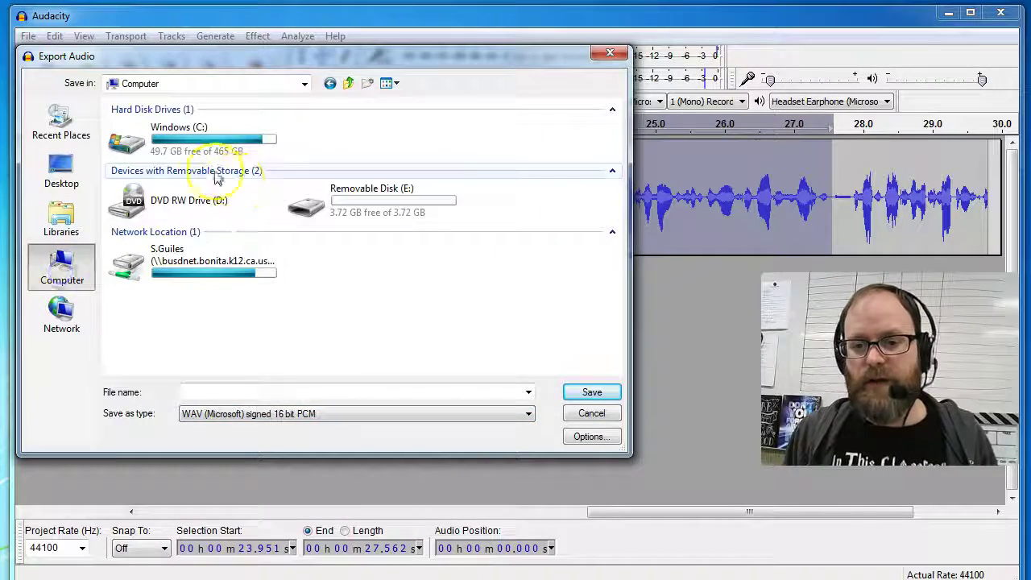
{"action": "double_click", "coordinate": [162, 258]}
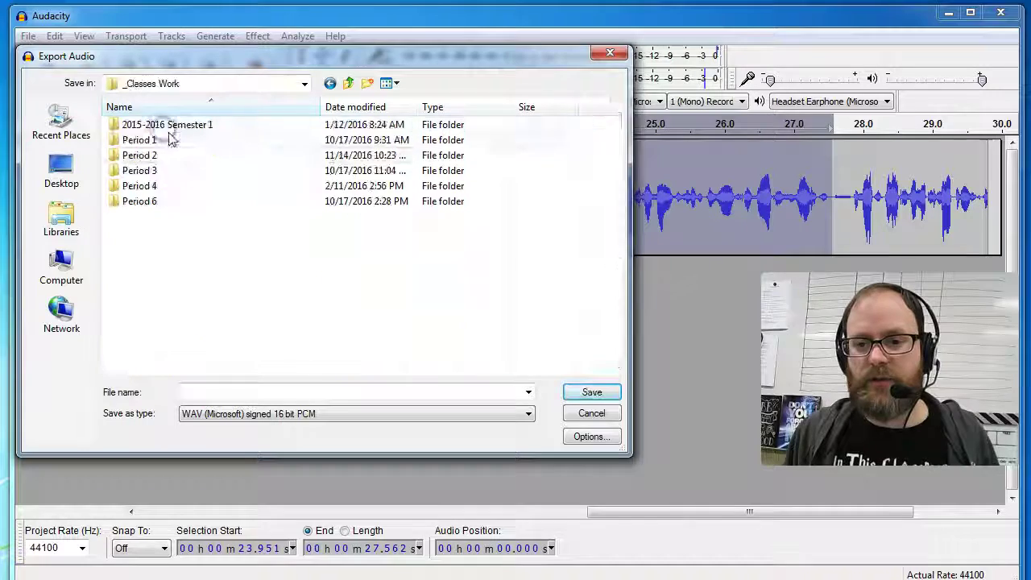
{"action": "double_click", "coordinate": [171, 140]}
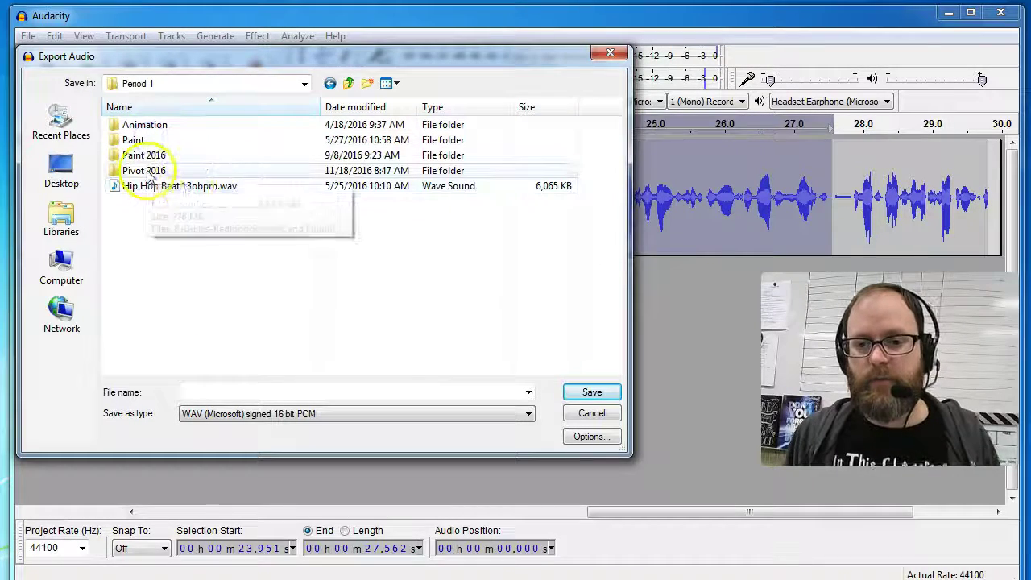
{"action": "double_click", "coordinate": [147, 171]}
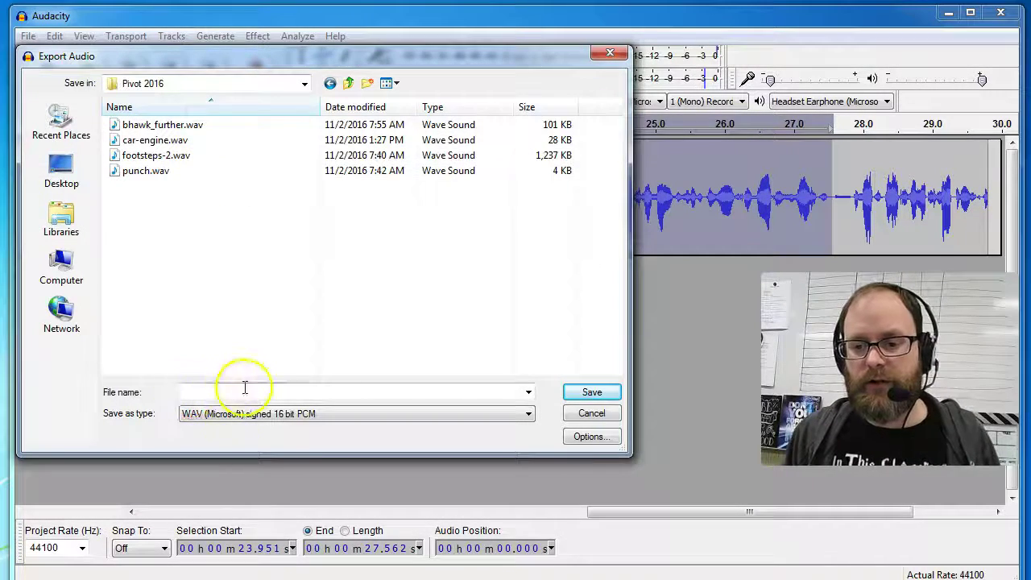
{"action": "type", "text": "My D"}
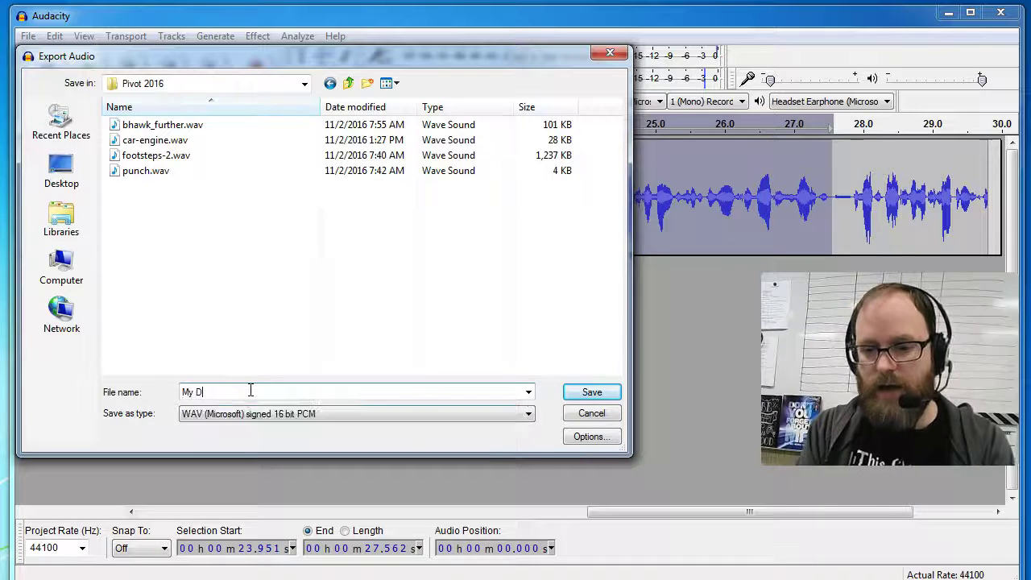
{"action": "key", "text": "BackSpace"}
{"action": "key", "text": "BackSpace"}
{"action": "key", "text": "BackSpace"}
{"action": "key", "text": "BackSpace"}
{"action": "type", "text": "Me Talkin"}
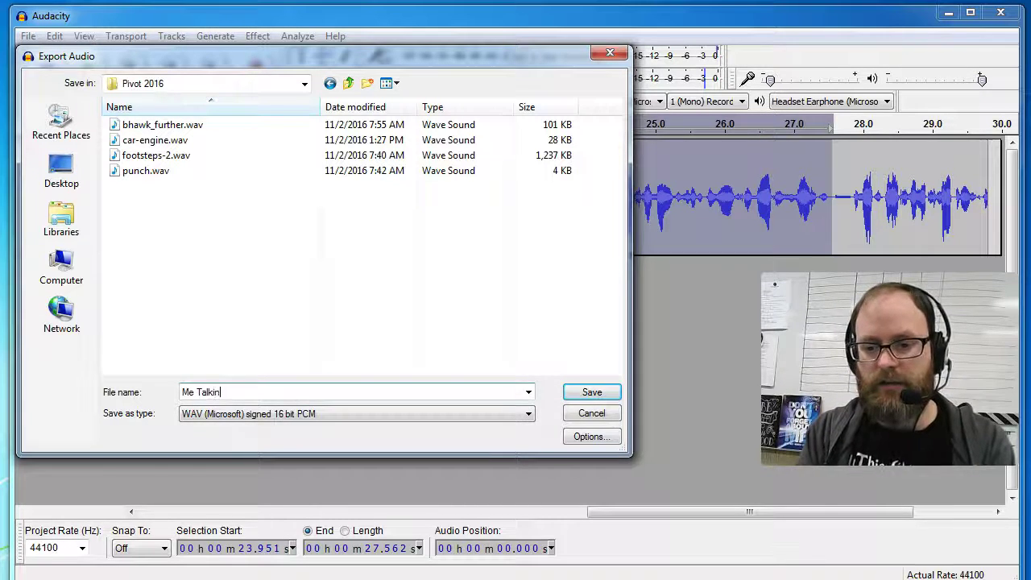
{"action": "key", "text": "Return"}
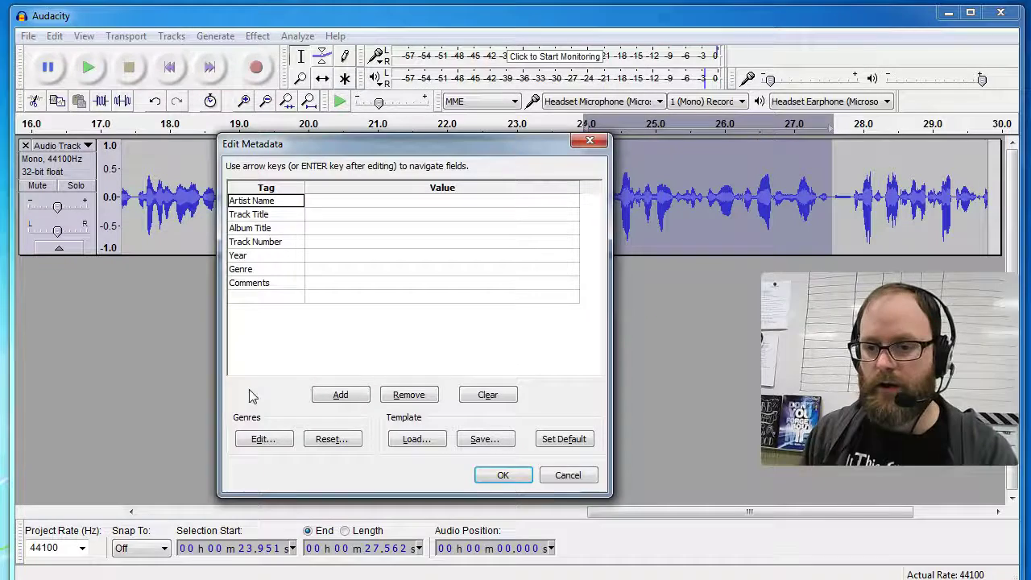
{"action": "left_click", "coordinate": [503, 477]}
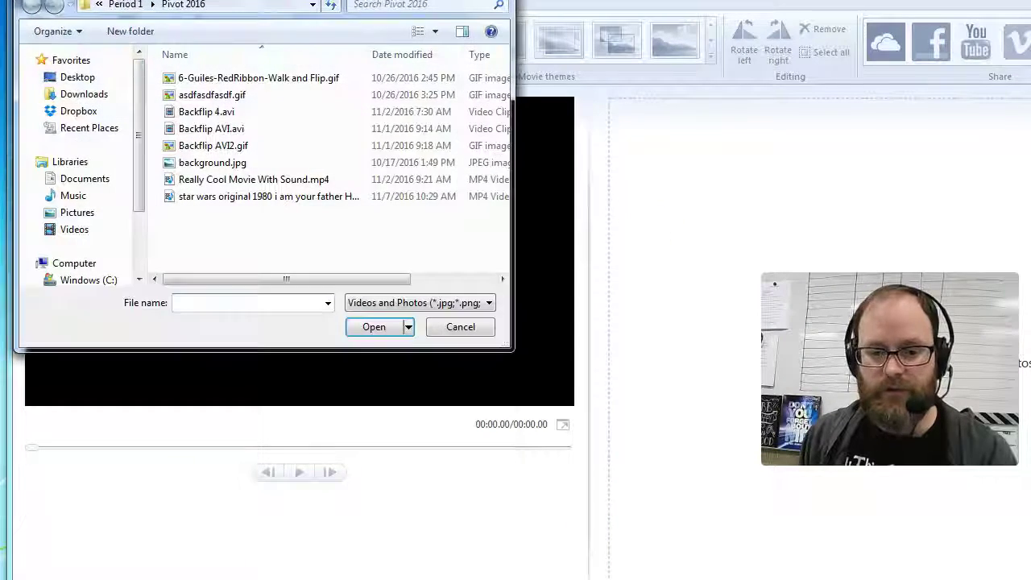
- Cancel the Add Videos and Photos dialog to return to the Fancy Pants project
{"action": "left_click", "coordinate": [461, 326]}
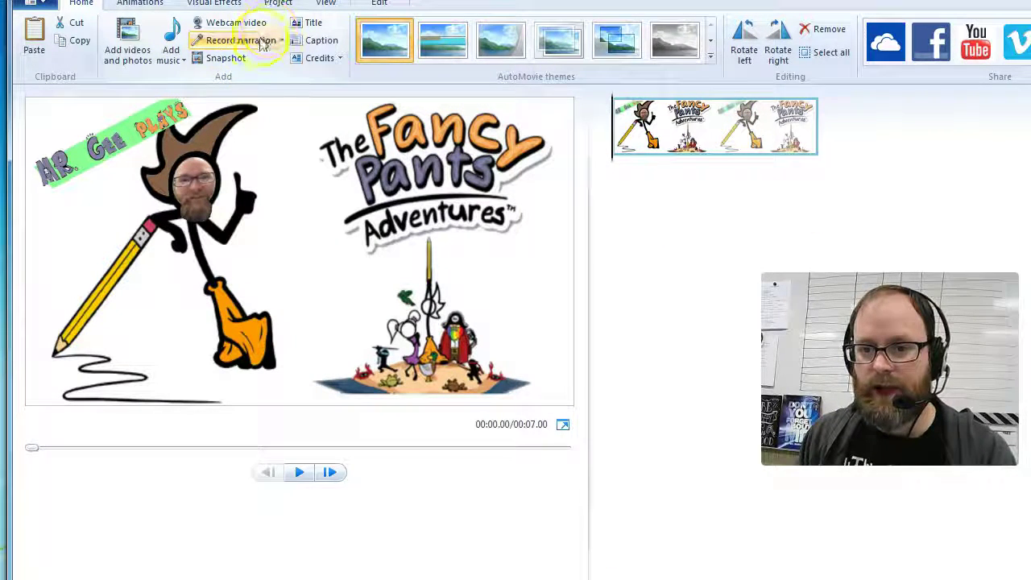
- Add Me Talking.wav from the computer as background music and play the preview
{"action": "left_click", "coordinate": [183, 62]}
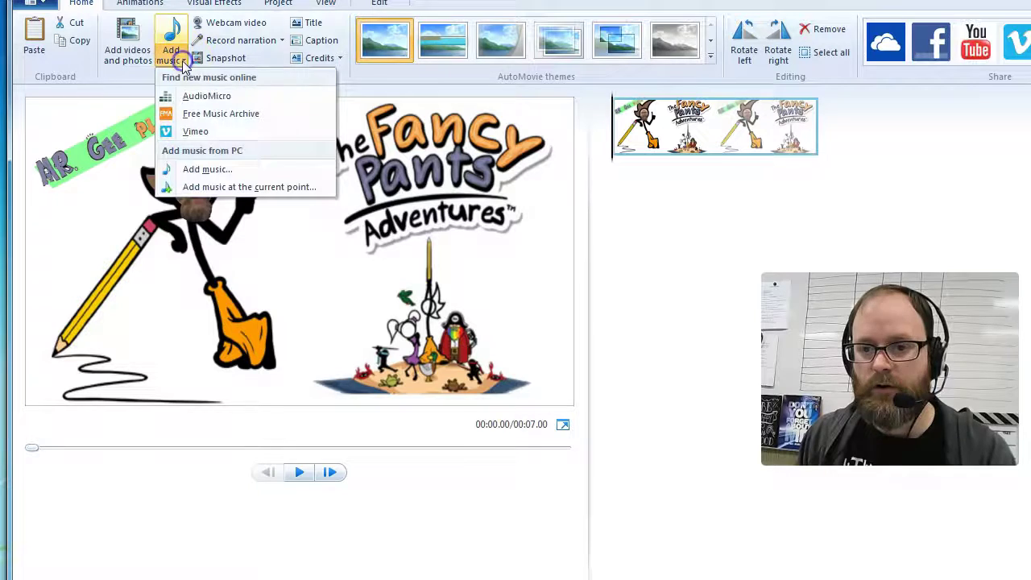
{"action": "left_click", "coordinate": [216, 170]}
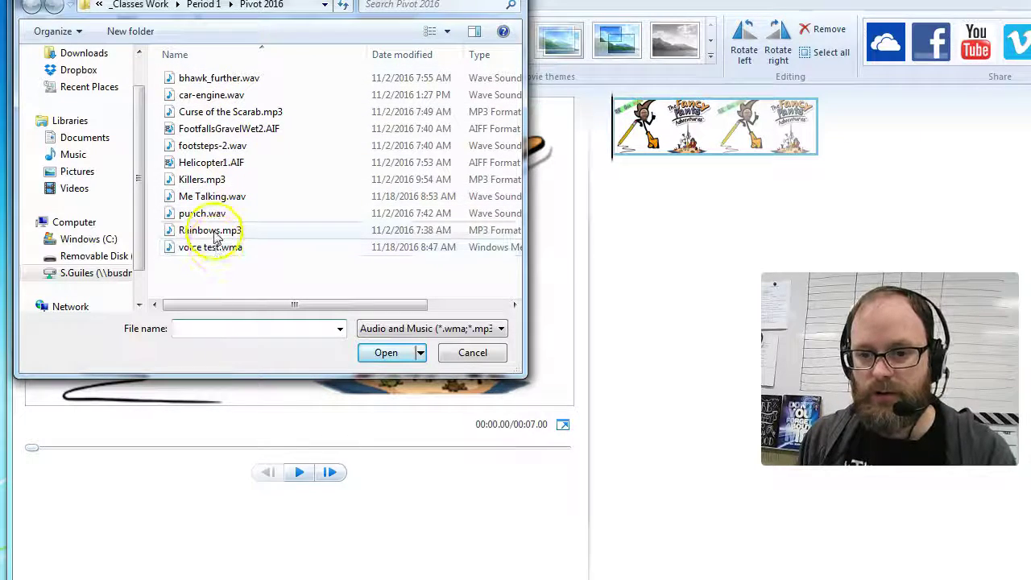
{"action": "left_click", "coordinate": [214, 198]}
{"action": "left_click", "coordinate": [386, 352]}
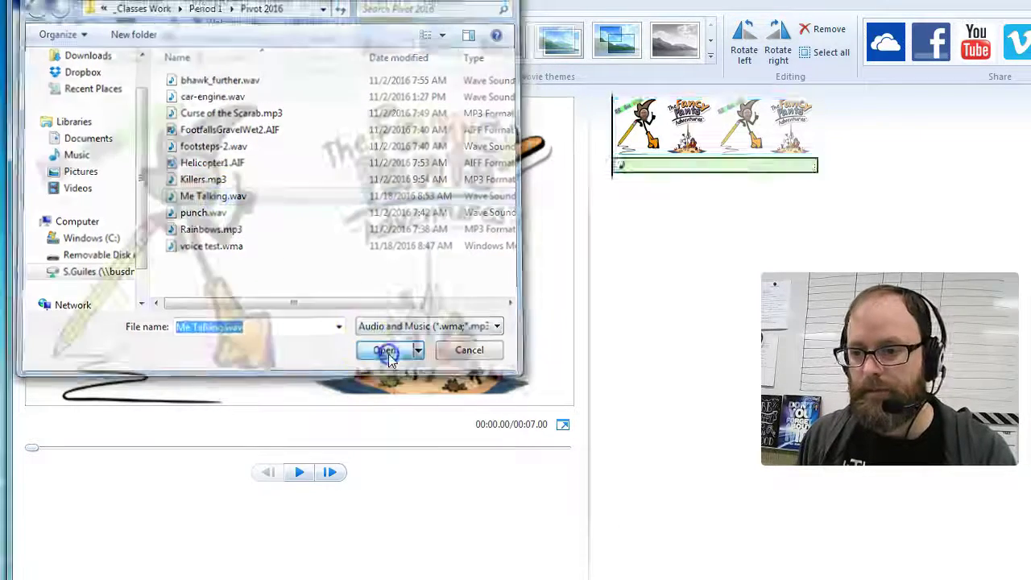
{"action": "left_click", "coordinate": [300, 472]}
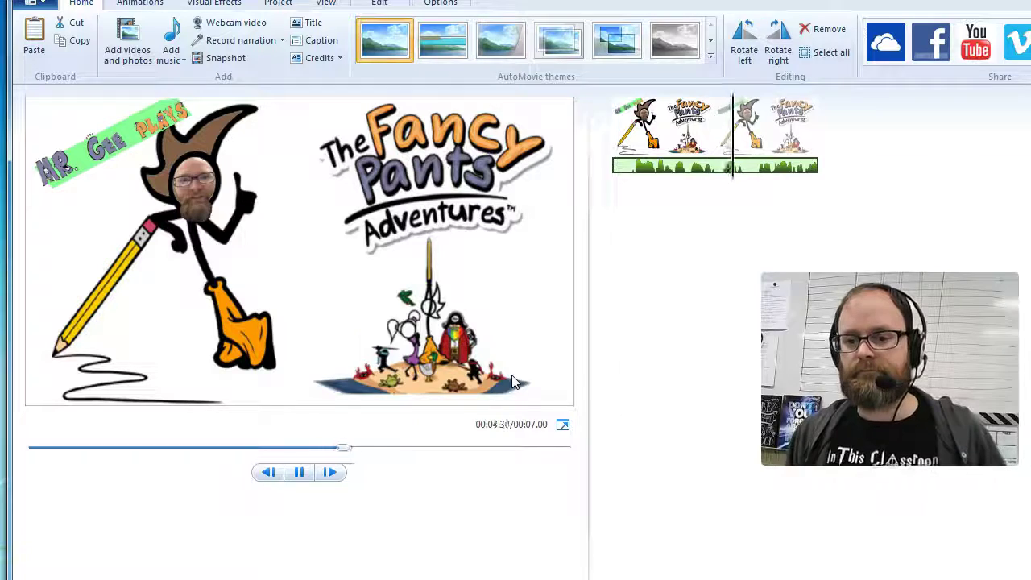
- Stop the preview and delete the Me Talking.wav music track from the storyboard
{"action": "left_click", "coordinate": [298, 473]}
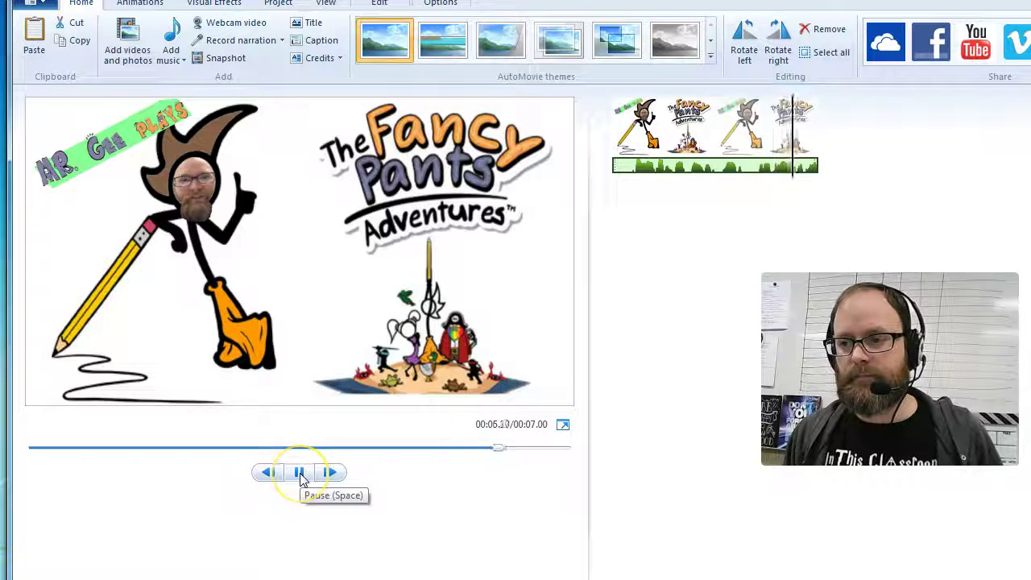
{"action": "left_click", "coordinate": [298, 473]}
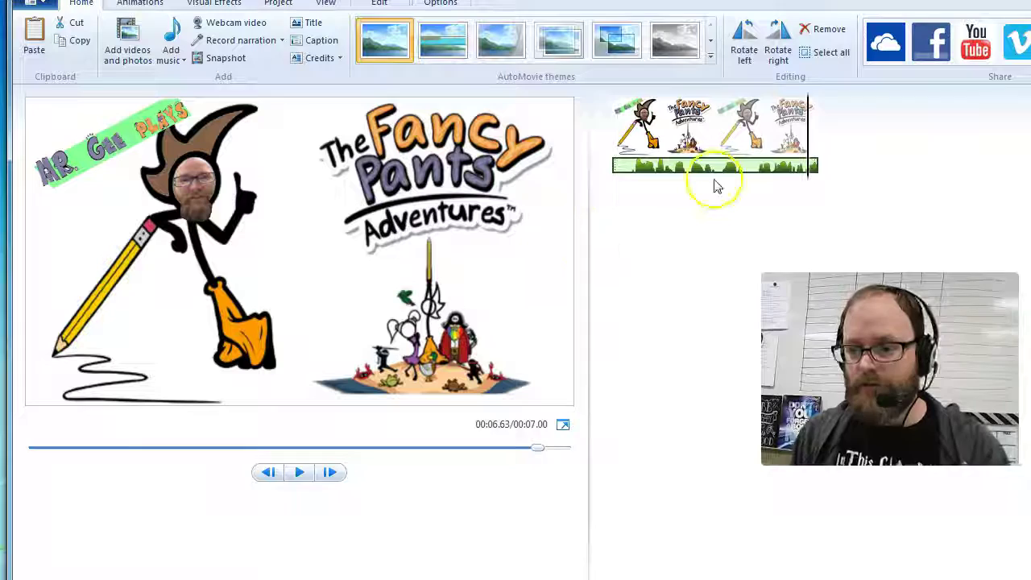
{"action": "left_click", "coordinate": [722, 173]}
{"action": "key", "text": "Delete"}
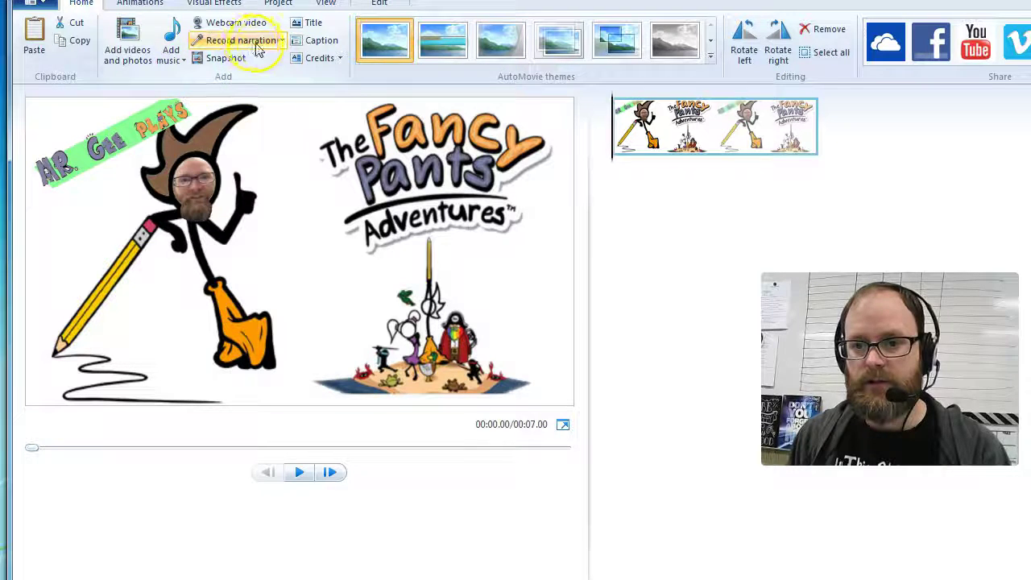
- Record a short spoken narration from the microphone with Record narration
{"action": "left_click", "coordinate": [281, 41]}
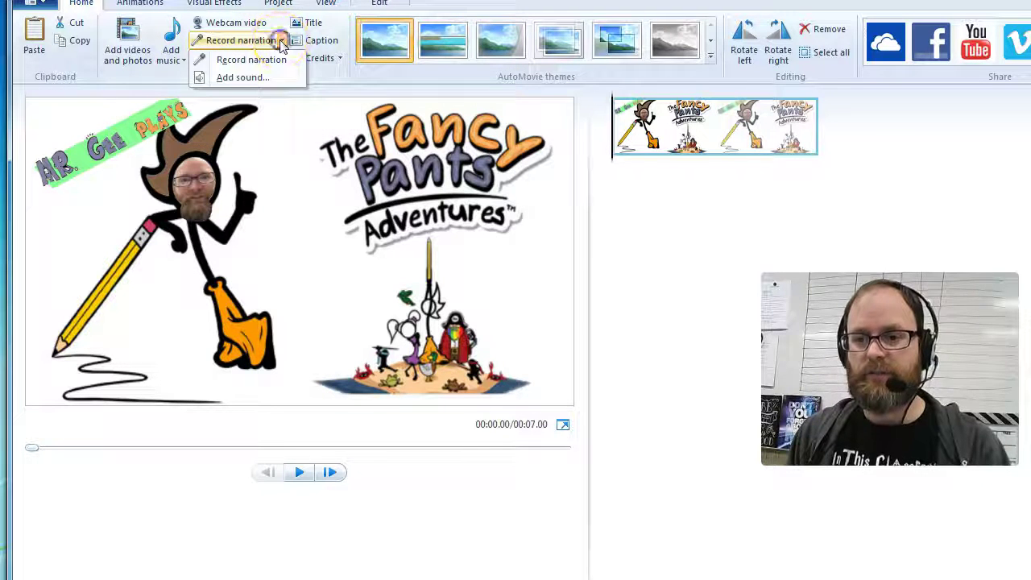
{"action": "left_click", "coordinate": [246, 62]}
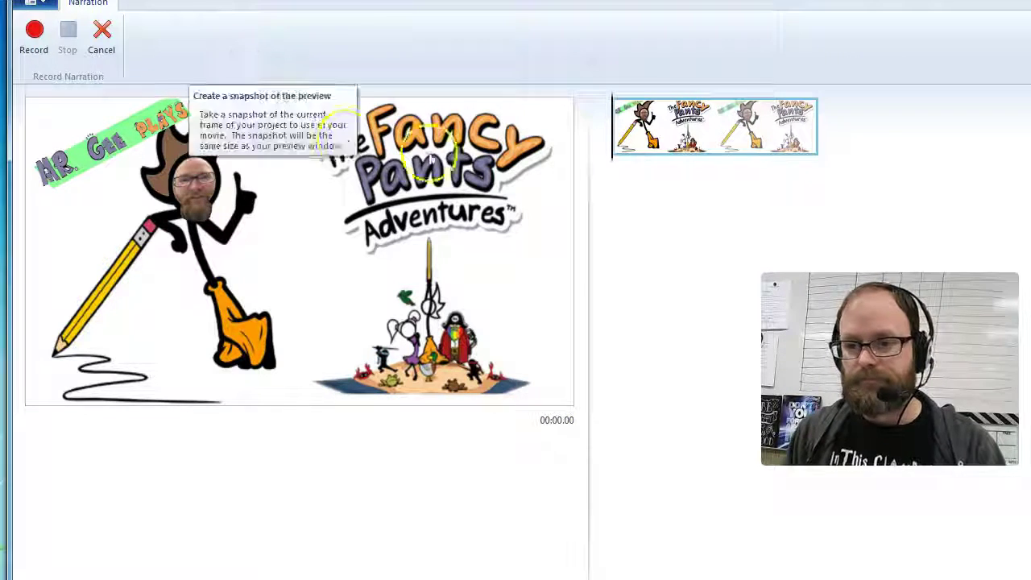
{"action": "left_click", "coordinate": [38, 44]}
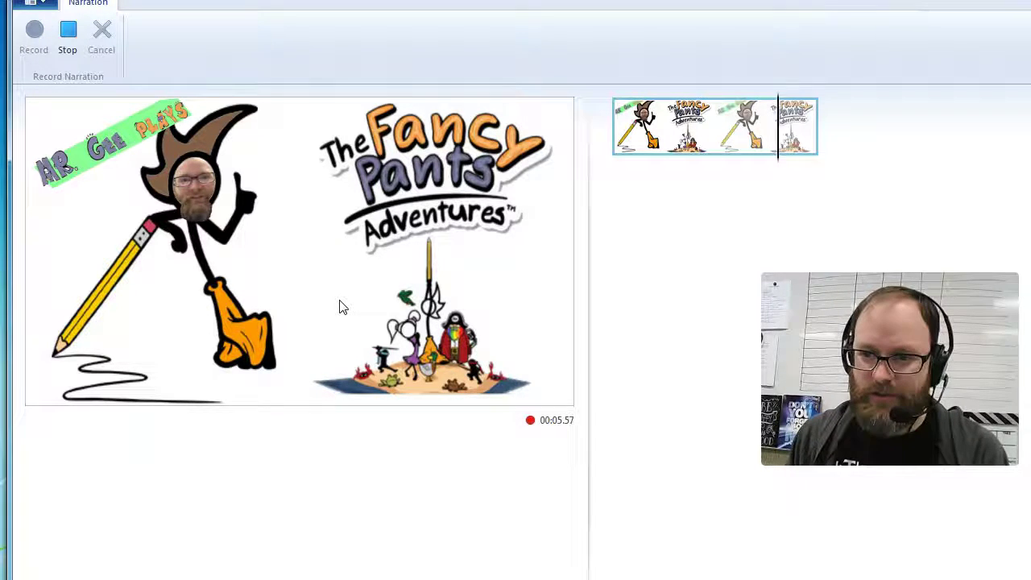
{"action": "left_click", "coordinate": [69, 36]}
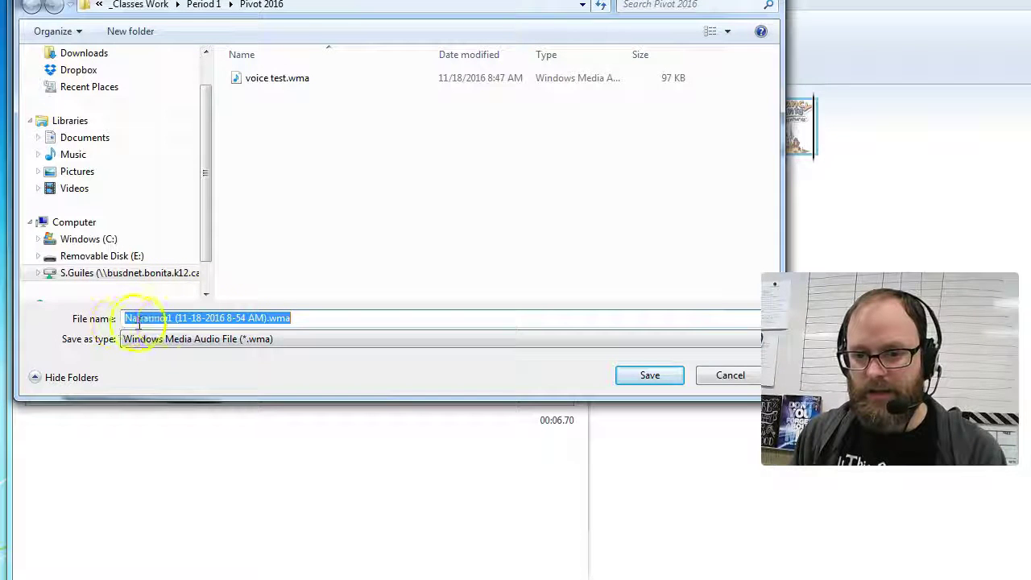
- Save the narration as 'fancy pants adventures part 1.wma'
{"action": "left_click", "coordinate": [269, 318]}
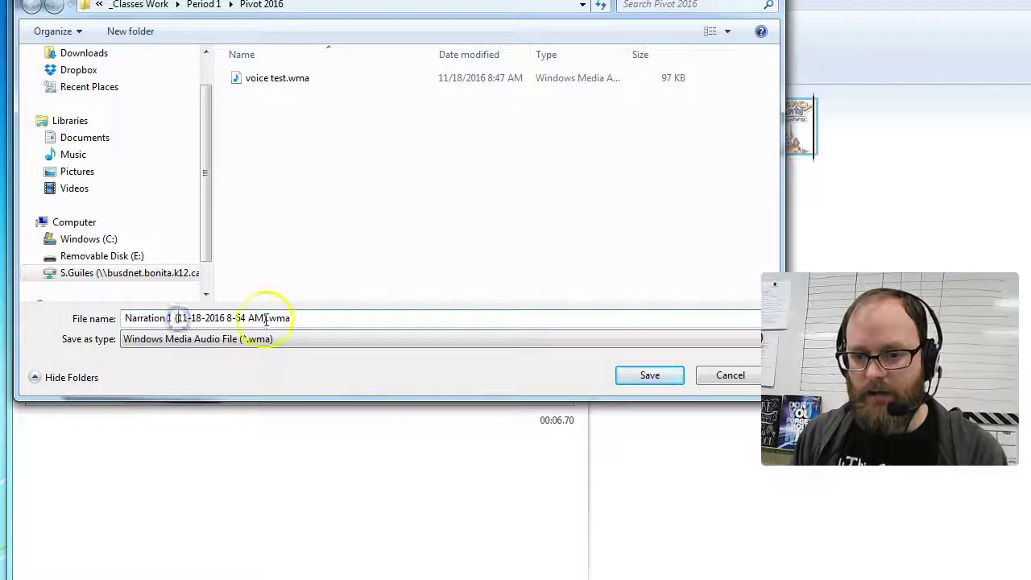
{"action": "left_click_drag", "start_coordinate": [264, 317], "coordinate": [106, 316]}
{"action": "type", "text": "fancy pants adventures part 1"}
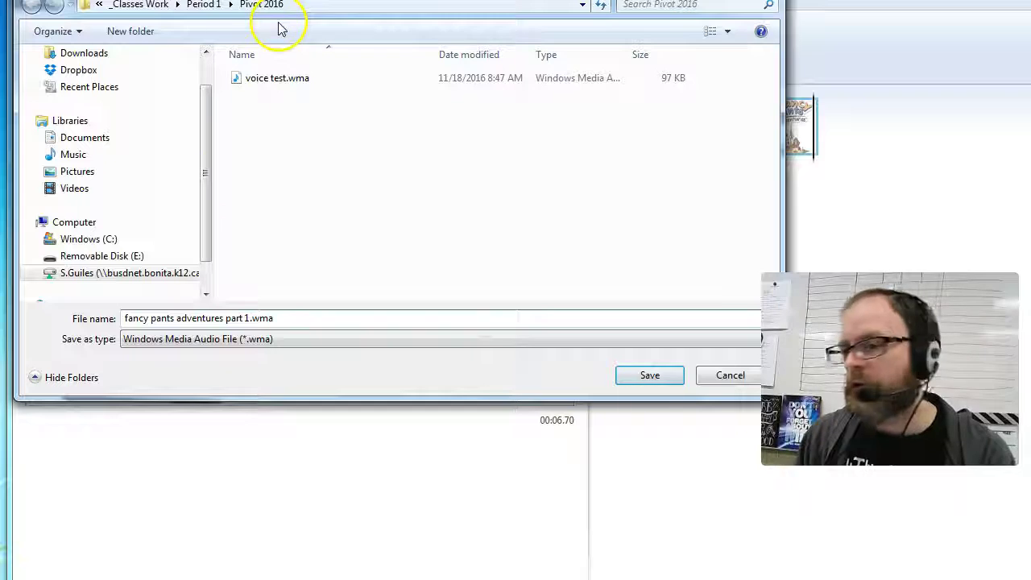
{"action": "left_click", "coordinate": [658, 378]}
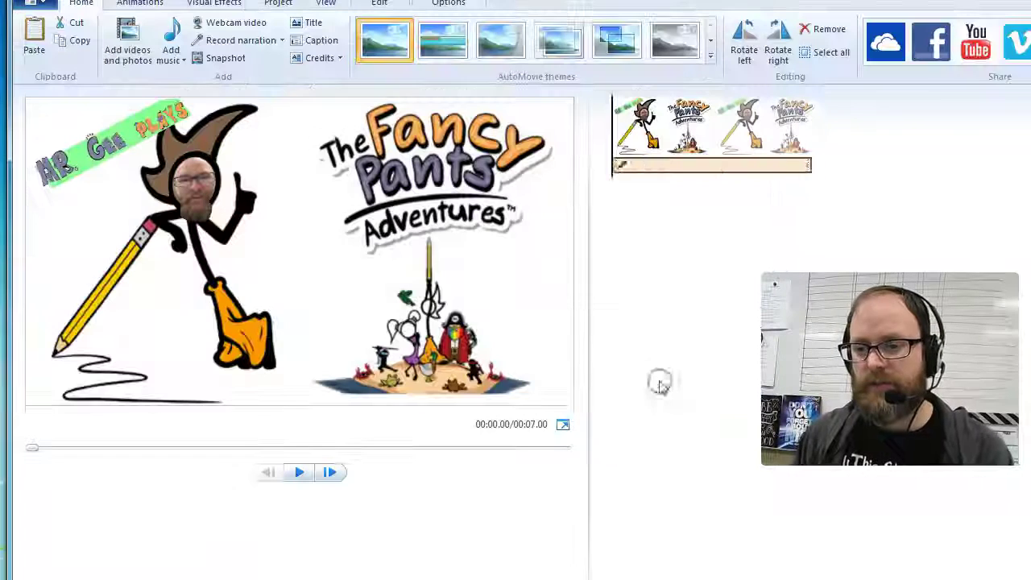
{"action": "left_click", "coordinate": [299, 472]}
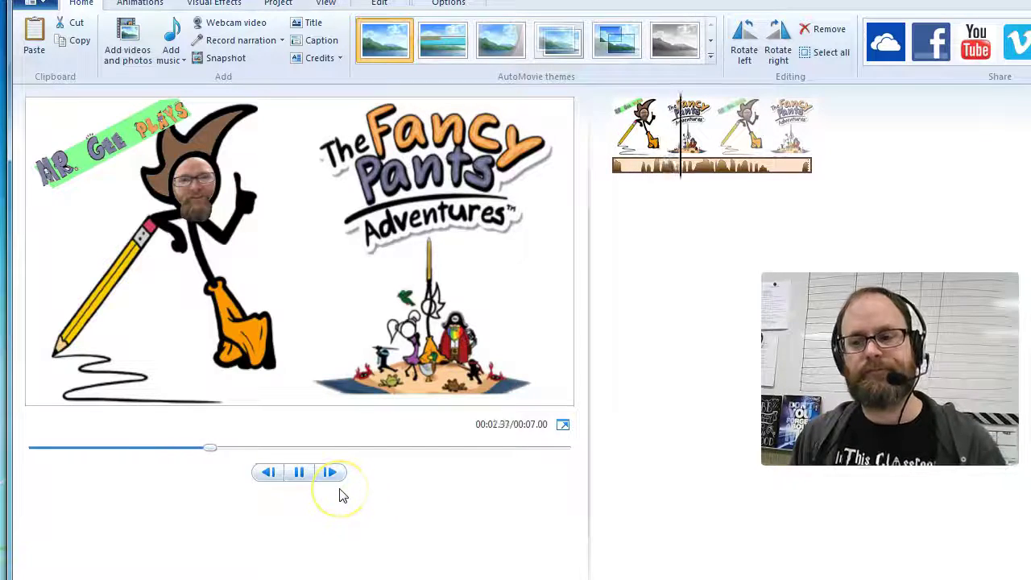
{"action": "left_click", "coordinate": [299, 473]}
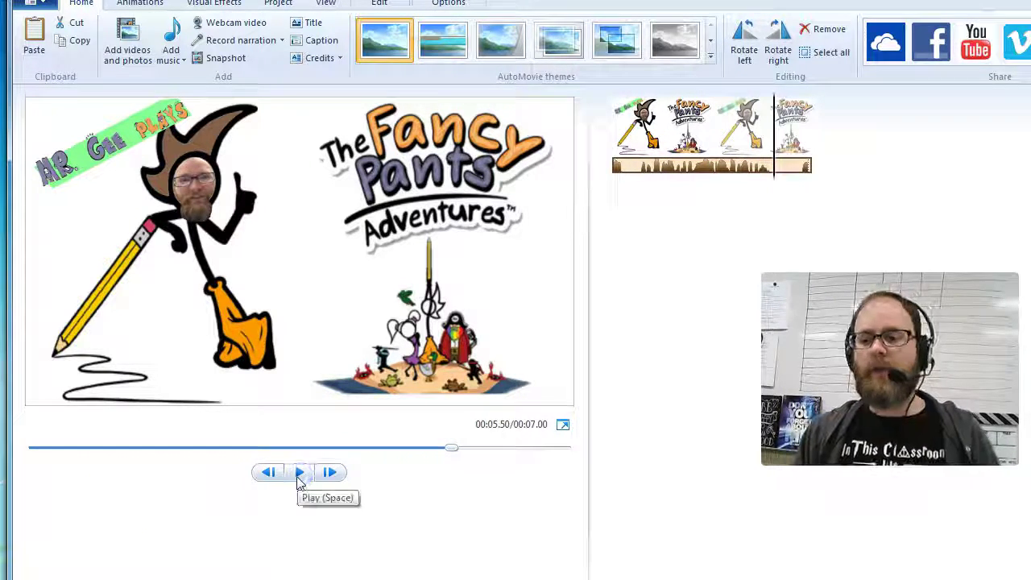